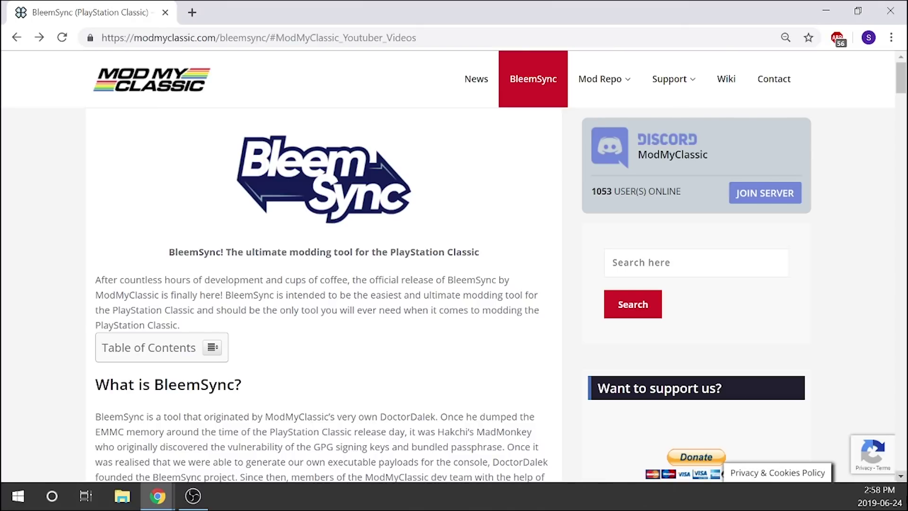
Scroll down the page toward the 'How to uninstall BleemSync' section
{"action": "scroll", "coordinate": [155, 291], "scroll_direction": "down", "scroll_amount": 15}
{"action": "scroll", "coordinate": [155, 291], "scroll_direction": "down", "scroll_amount": 10}
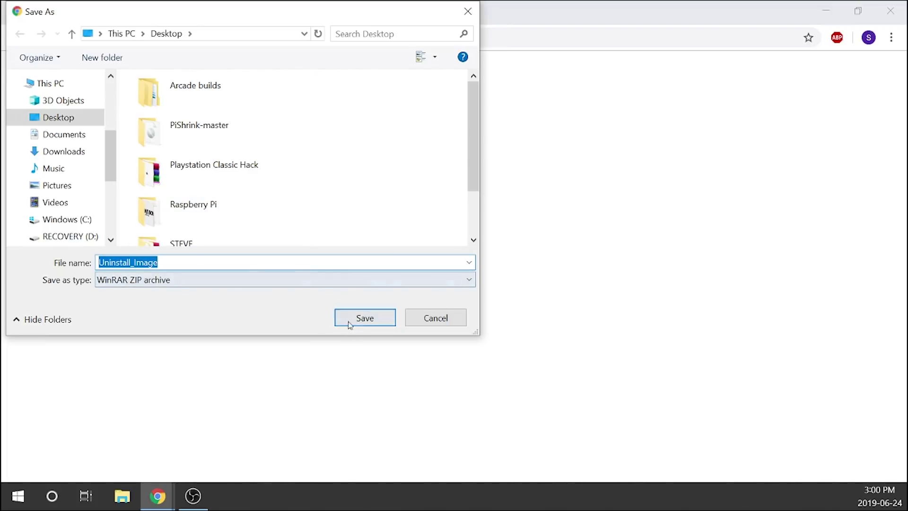
Save Uninstall_Image.zip to the Desktop and minimise Chrome
{"action": "left_click", "coordinate": [360, 319]}
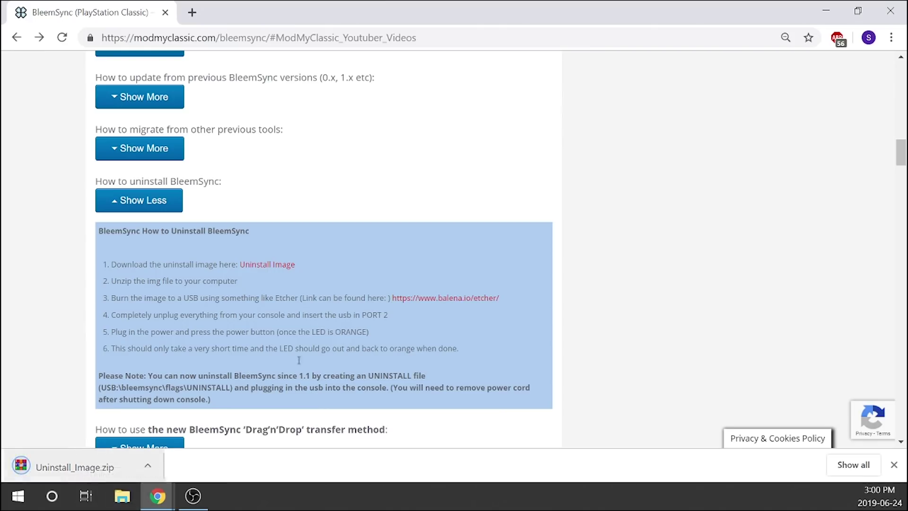
{"action": "left_click", "coordinate": [824, 13]}
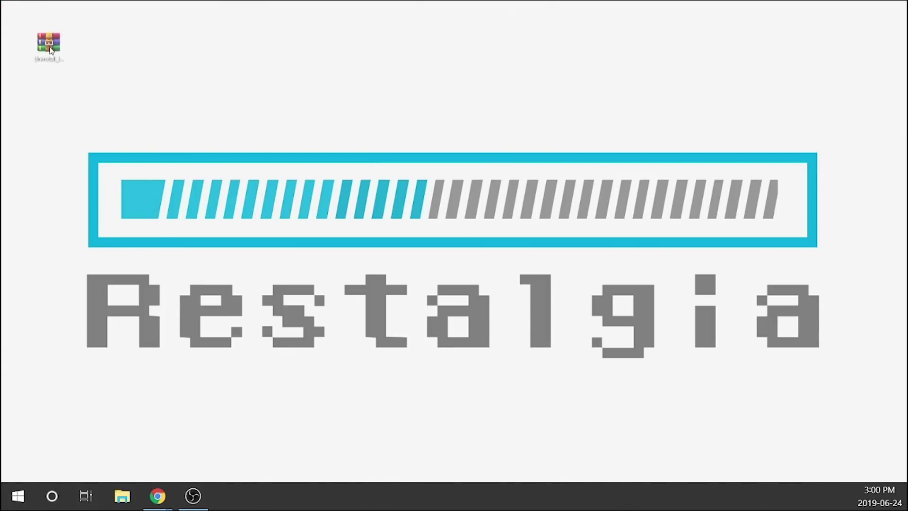
Extract Uninstall_Image.zip onto the desktop with WinRAR's Extract Here, then open This PC
{"action": "left_click", "coordinate": [41, 39]}
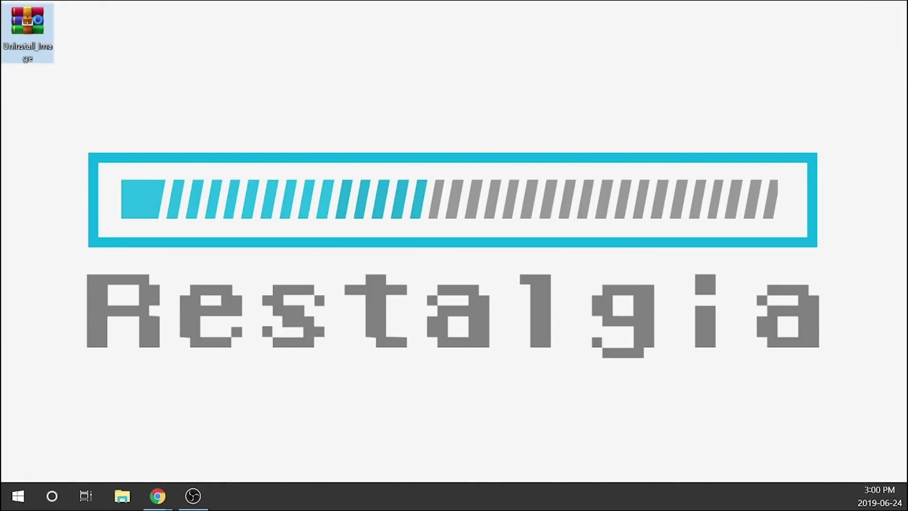
{"action": "right_click", "coordinate": [38, 23]}
{"action": "left_click", "coordinate": [90, 93]}
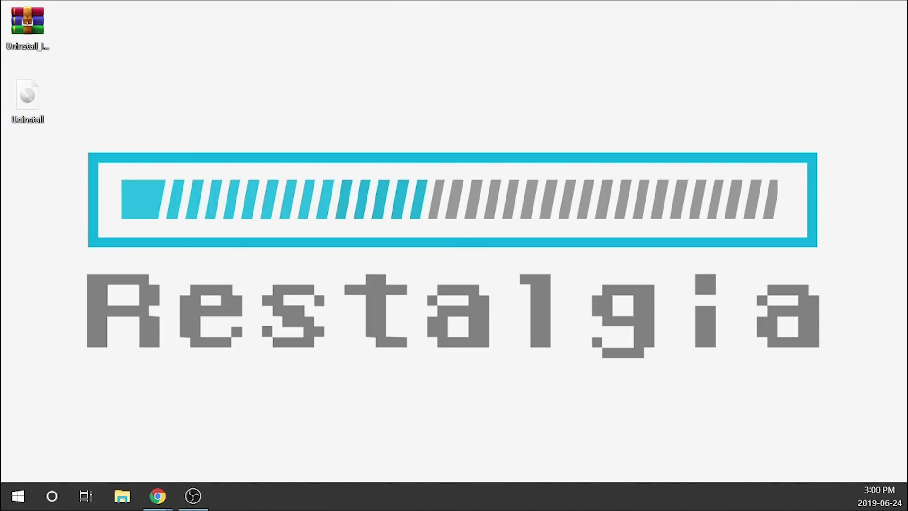
{"action": "key", "text": "super+e"}
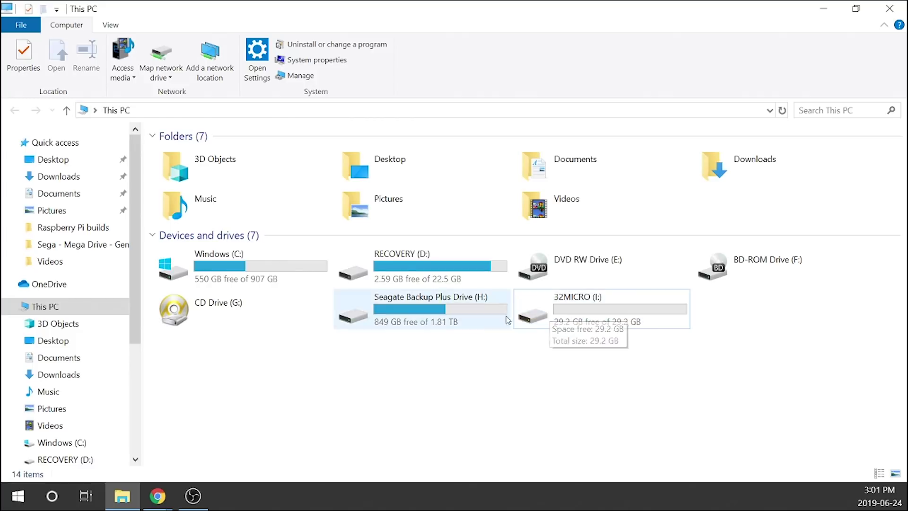
Review the Format options for 32MICRO (I:) without formatting, then close This PC
{"action": "right_click", "coordinate": [548, 311]}
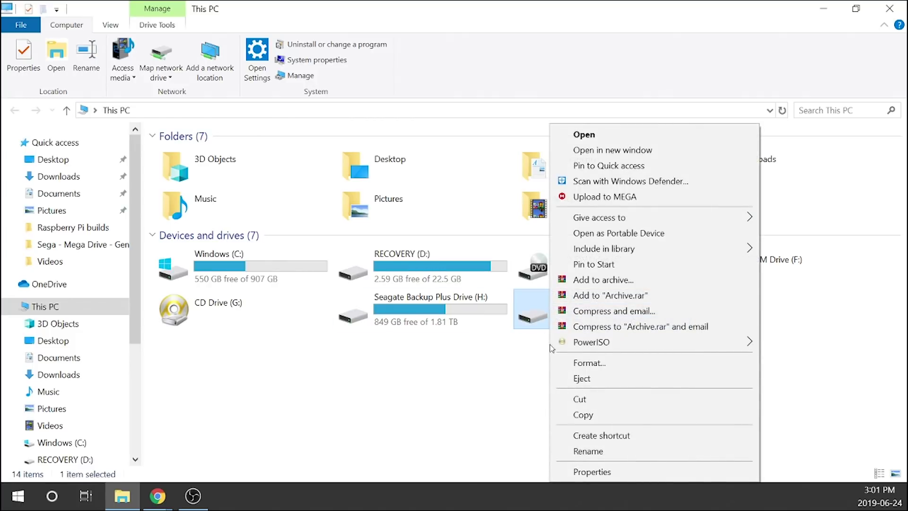
{"action": "left_click", "coordinate": [589, 363]}
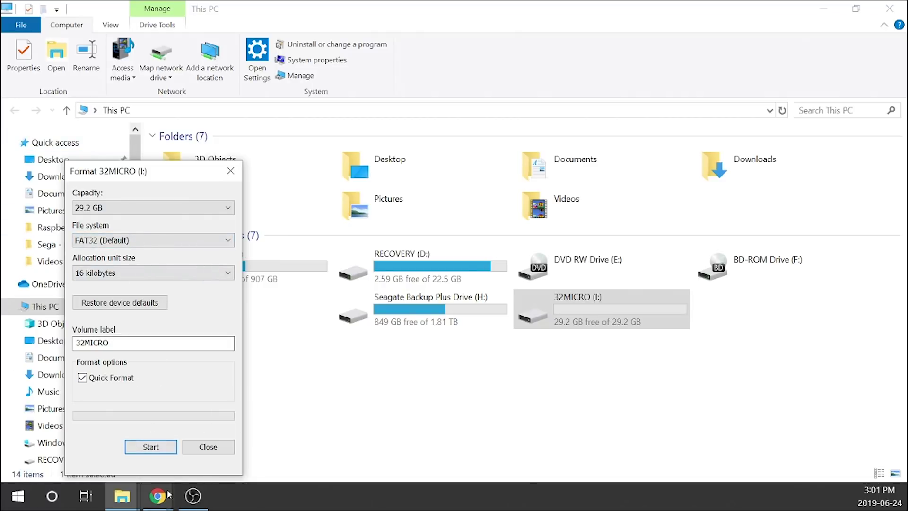
{"action": "left_click", "coordinate": [206, 448]}
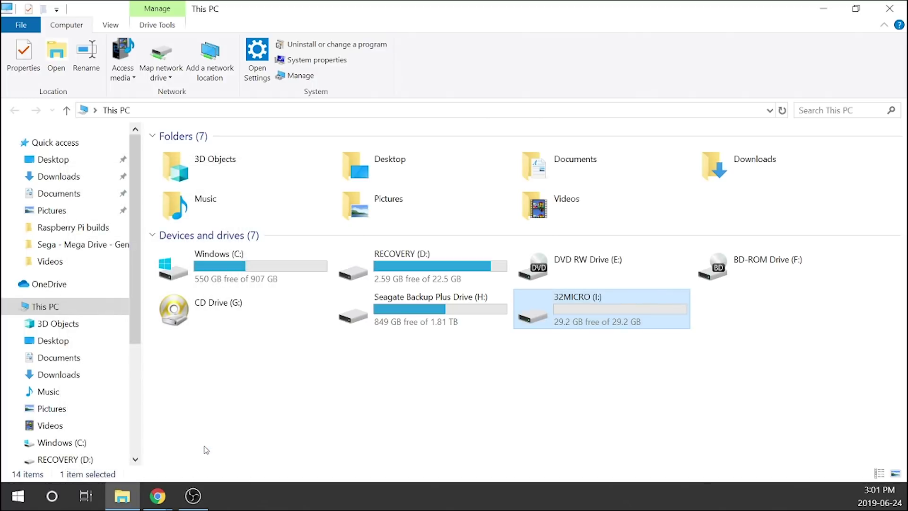
{"action": "left_click", "coordinate": [898, 6]}
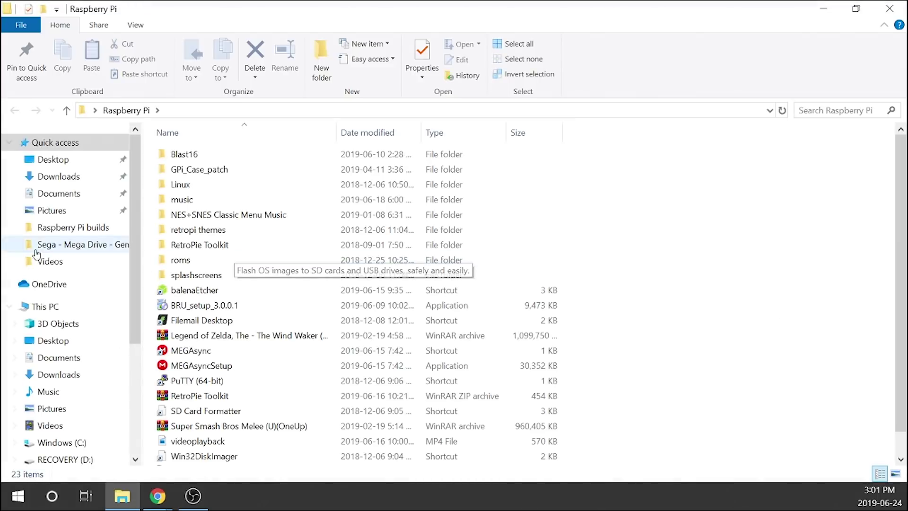
Start balenaEtcher from its shortcut and close the Raspberry Pi Explorer window
{"action": "double_click", "coordinate": [231, 289]}
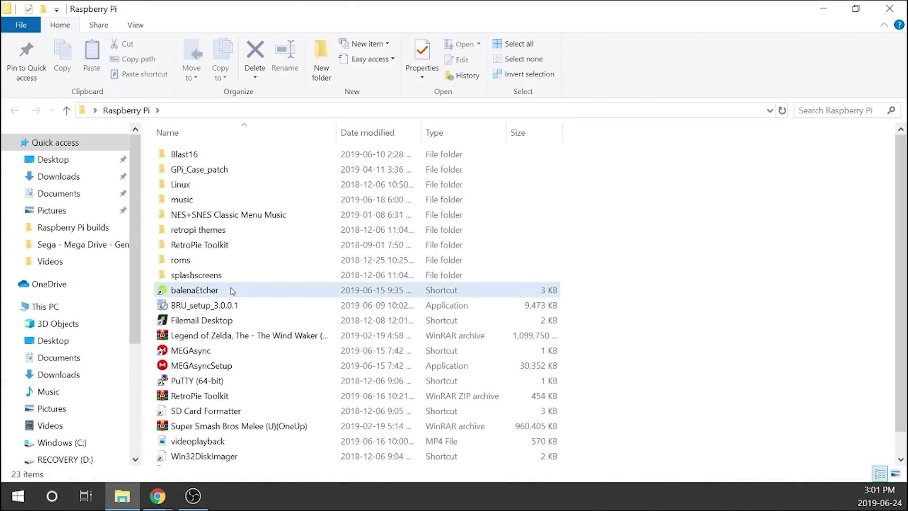
{"action": "left_click", "coordinate": [895, 6]}
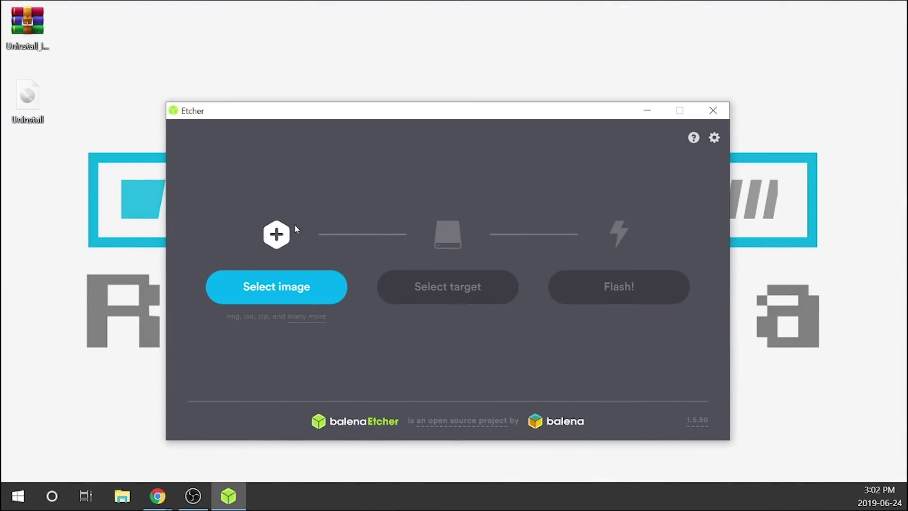
Load the extracted Uninstall.img from the Desktop as the image to flash
{"action": "left_click", "coordinate": [312, 284]}
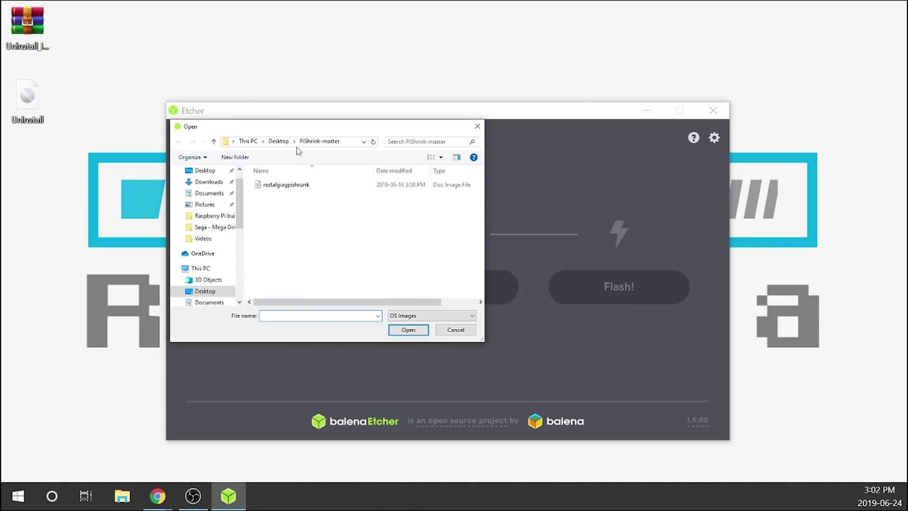
{"action": "scroll", "coordinate": [198, 203], "scroll_direction": "up", "scroll_amount": 1}
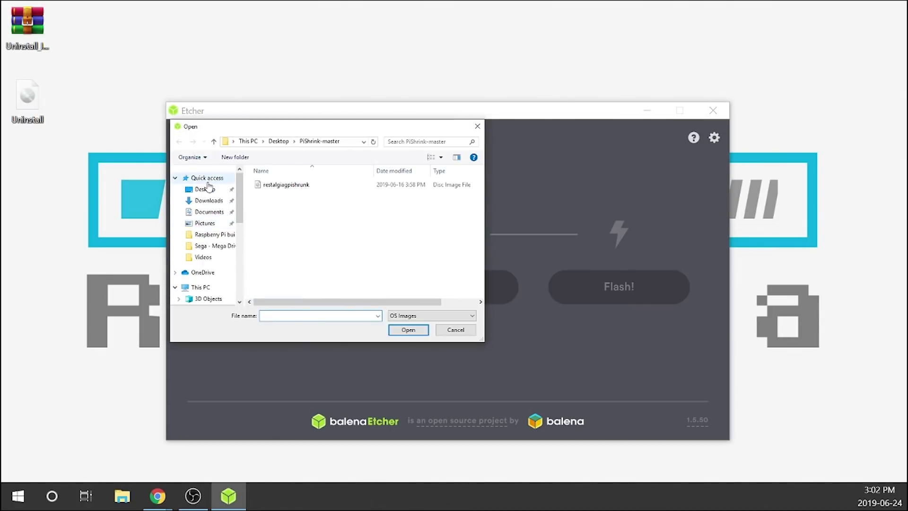
{"action": "left_click", "coordinate": [209, 188]}
{"action": "scroll", "coordinate": [359, 228], "scroll_direction": "down", "scroll_amount": 2}
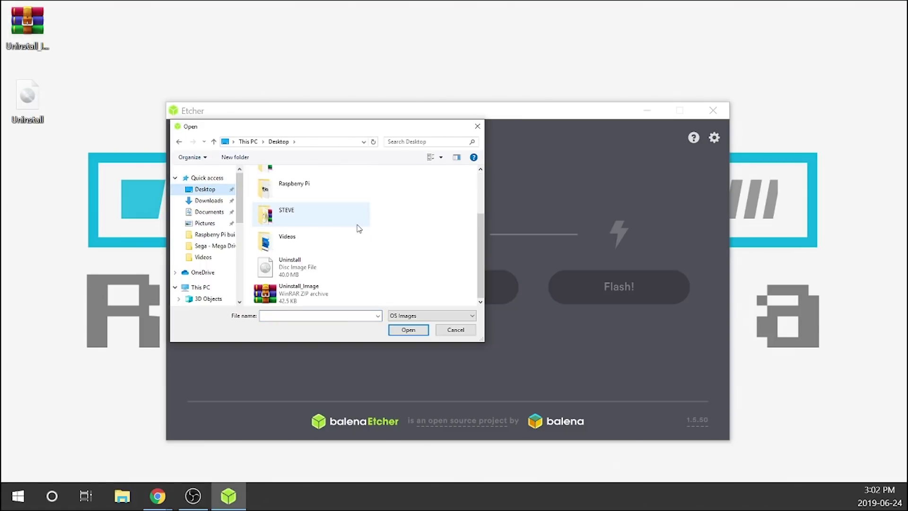
{"action": "double_click", "coordinate": [290, 266]}
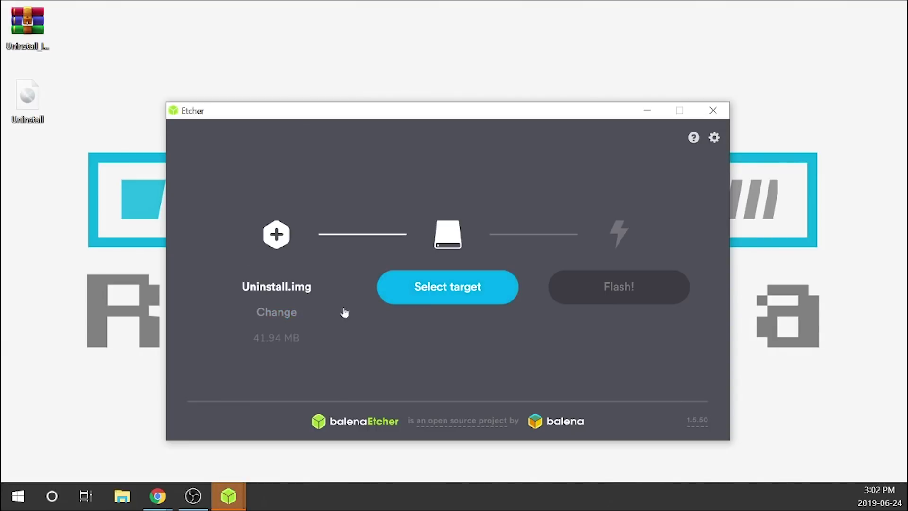
Choose the SanDisk Cruzer Fit USB Device (31.41 GB) as the target drive
{"action": "left_click", "coordinate": [406, 295]}
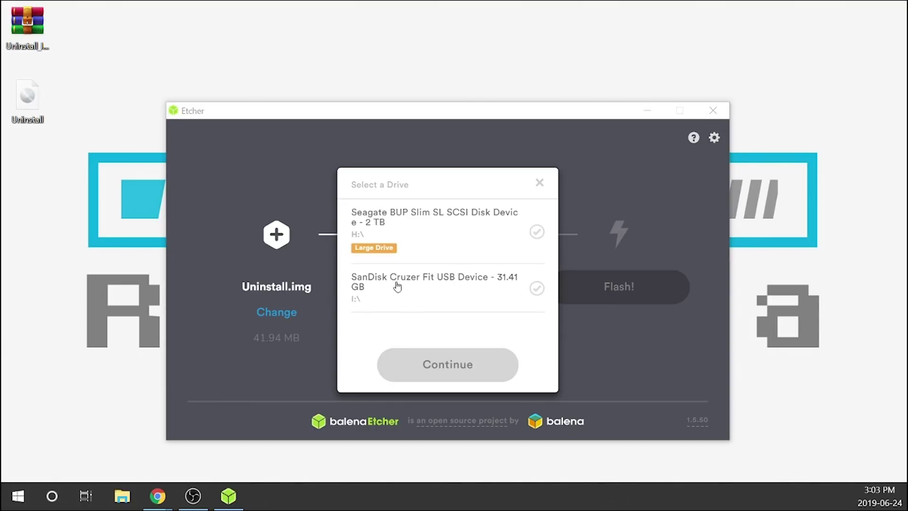
{"action": "left_click", "coordinate": [379, 282]}
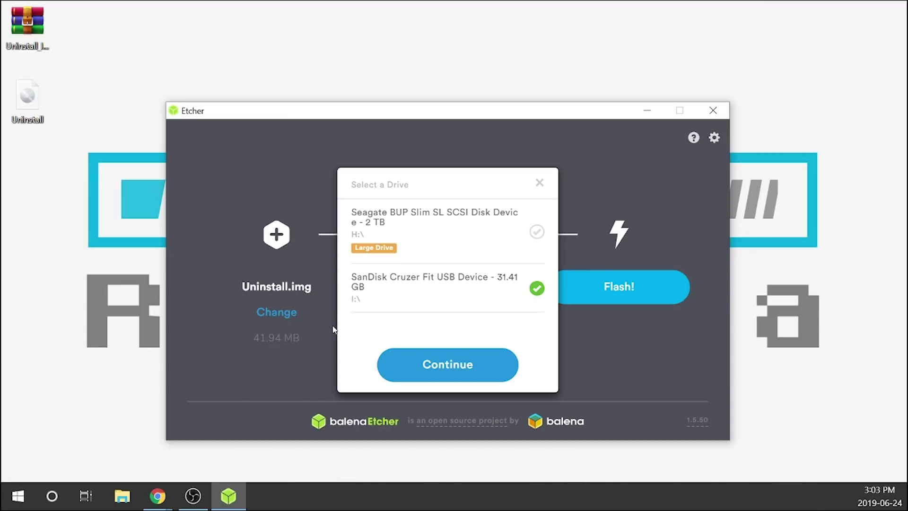
{"action": "left_click", "coordinate": [454, 369]}
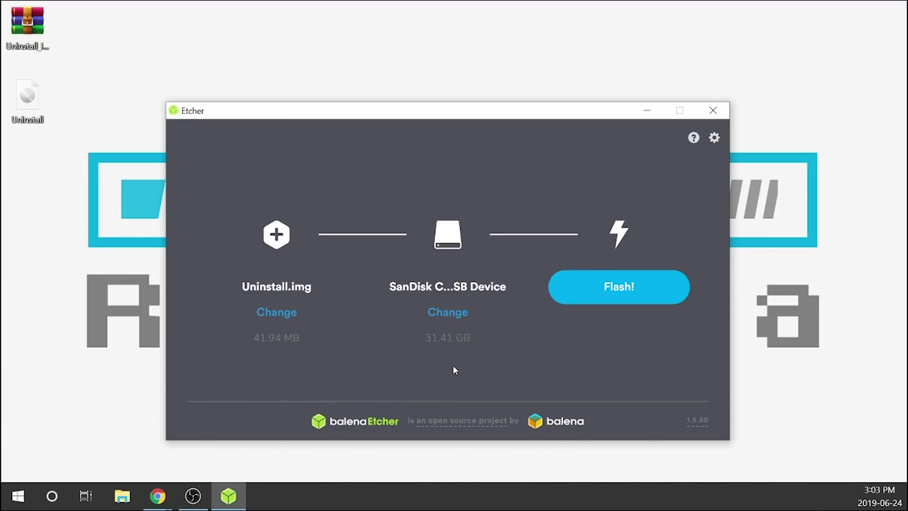
Flash Uninstall.img to the SanDisk drive and wait for Flash Complete
{"action": "left_click", "coordinate": [607, 285]}
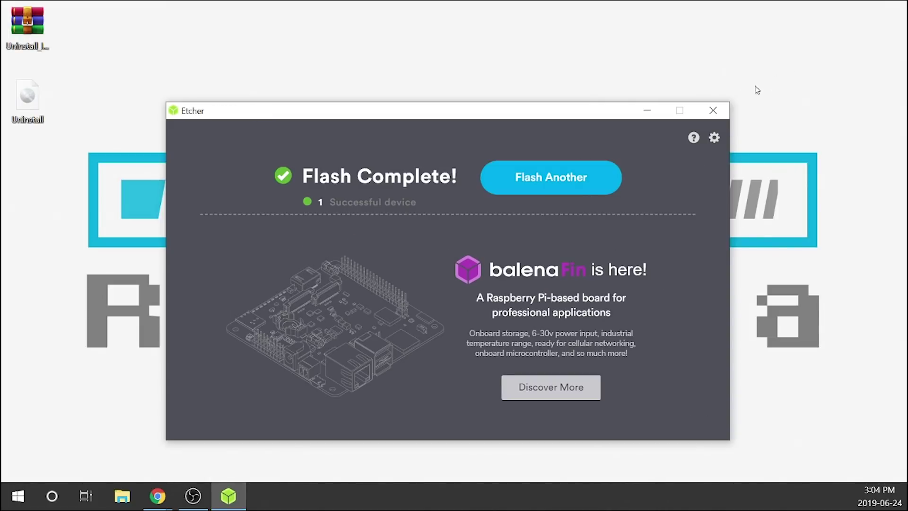
Close the balenaEtcher window after the successful flash
{"action": "left_click", "coordinate": [715, 111]}
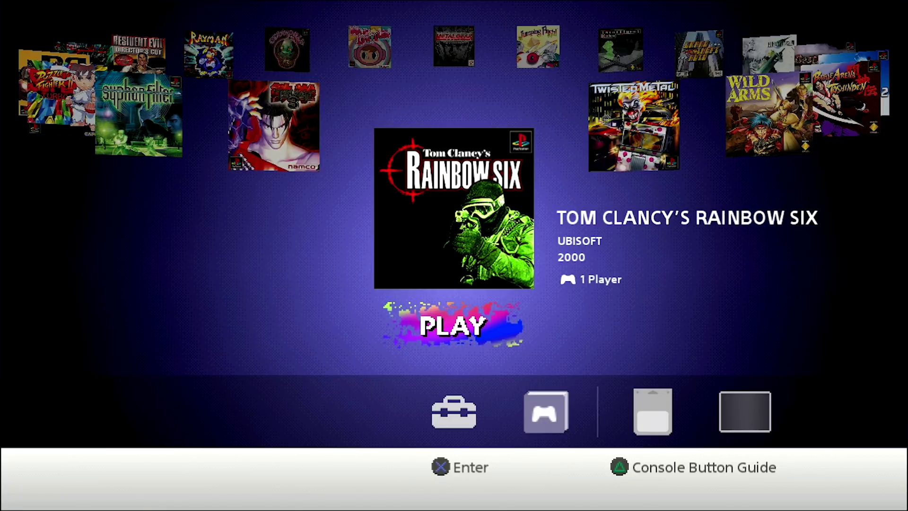
Scroll the stock carousel from Rainbow Six past Oddworld and Mr. Driller to Metal Gear Solid
{"action": "key", "text": "Right"}
{"action": "key", "text": "Right"}
{"action": "key", "text": "Left"}
{"action": "key", "text": "Left"}
{"action": "key", "text": "Right"}
{"action": "key", "text": "Right"}
{"action": "key", "text": "Right"}
{"action": "key", "text": "Right"}
{"action": "key", "text": "Right"}
{"action": "key", "text": "Right"}
{"action": "key", "text": "Right"}
{"action": "key", "text": "Right"}
{"action": "key", "text": "Right"}
{"action": "key", "text": "Right"}
{"action": "key", "text": "Right"}
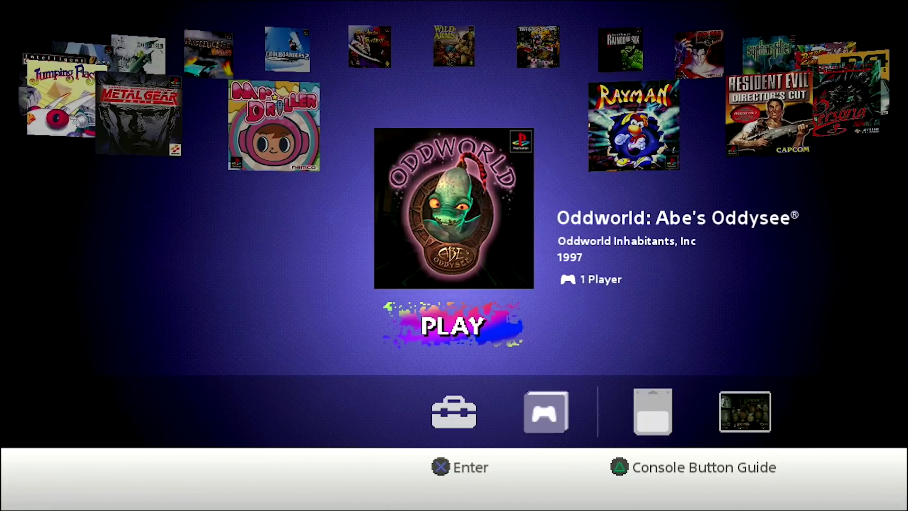
{"action": "key", "text": "Right"}
{"action": "key", "text": "Left"}
{"action": "key", "text": "Left"}
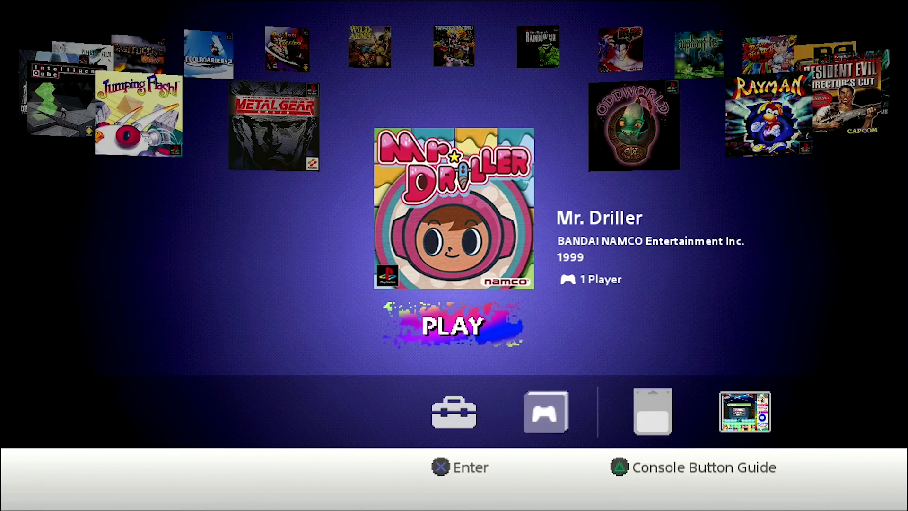
{"action": "key", "text": "Left"}
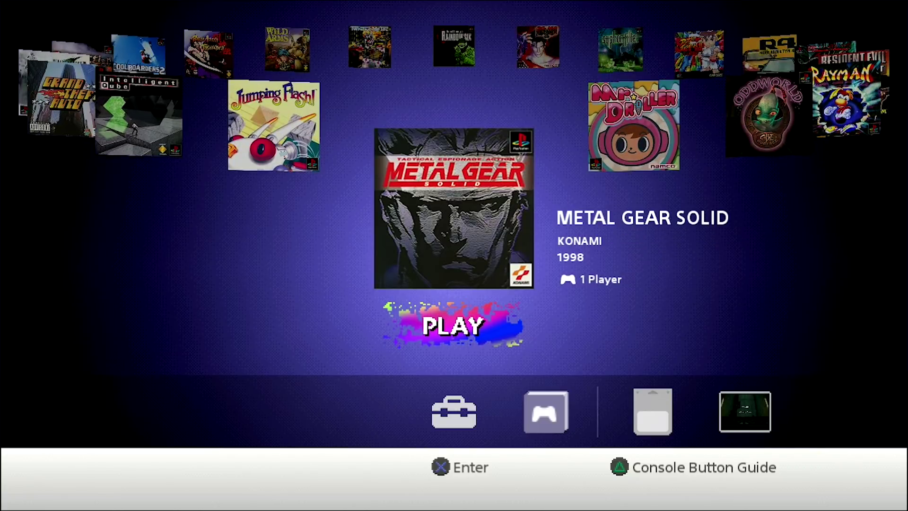
{"action": "key", "text": "Right"}
{"action": "key", "text": "Left"}
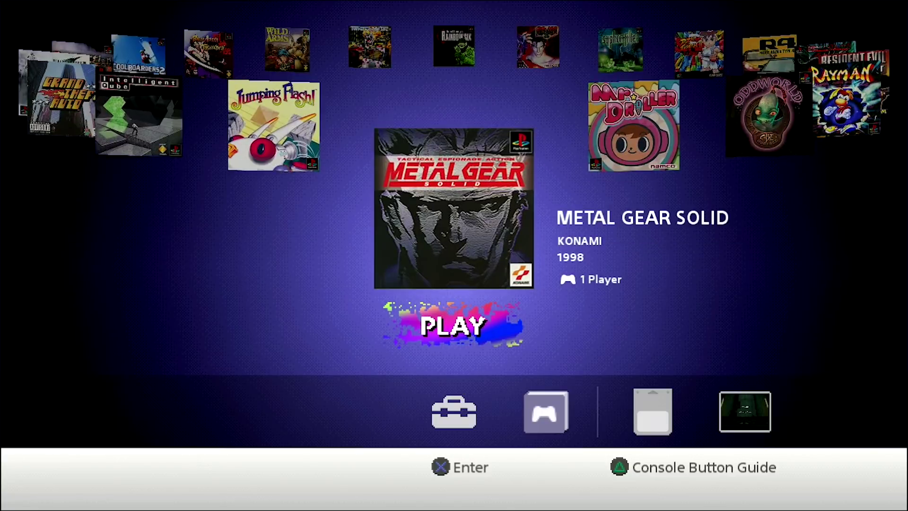
Check Metal Gear Solid's Memory Card and Resume Point options, then return to the carousel
{"action": "key", "text": "Down"}
{"action": "key", "text": "Right"}
{"action": "key", "text": "Right"}
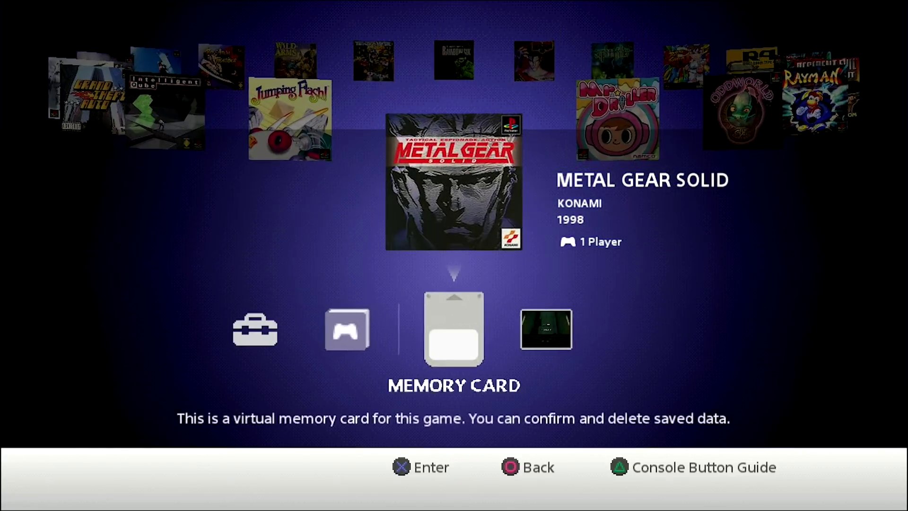
{"action": "key", "text": "Right"}
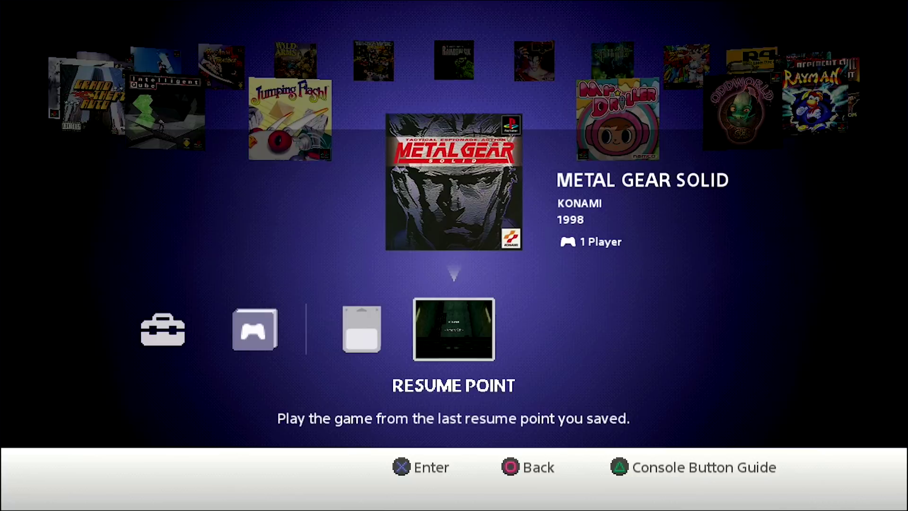
{"action": "key", "text": "Up"}
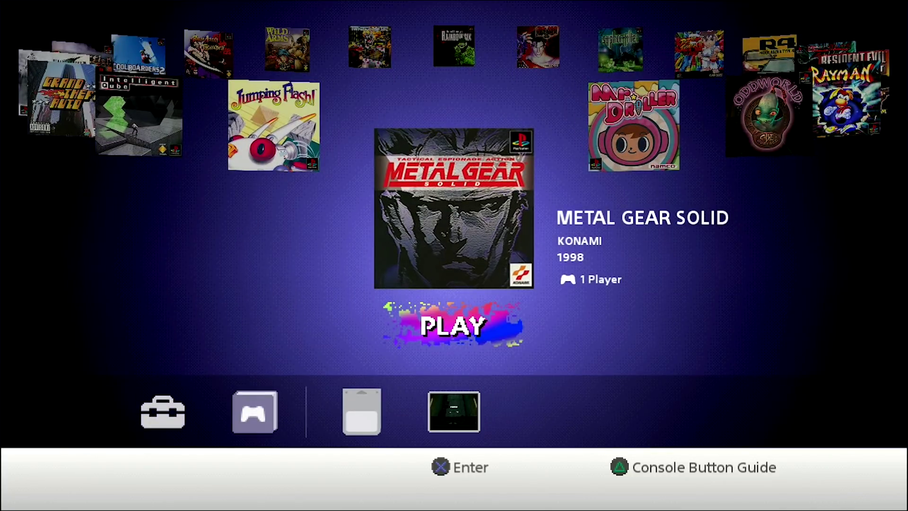
Browse right past Mr. Driller, Oddworld, Rayman, Resident Evil and R4 to Syphon Filter
{"action": "key", "text": "Right"}
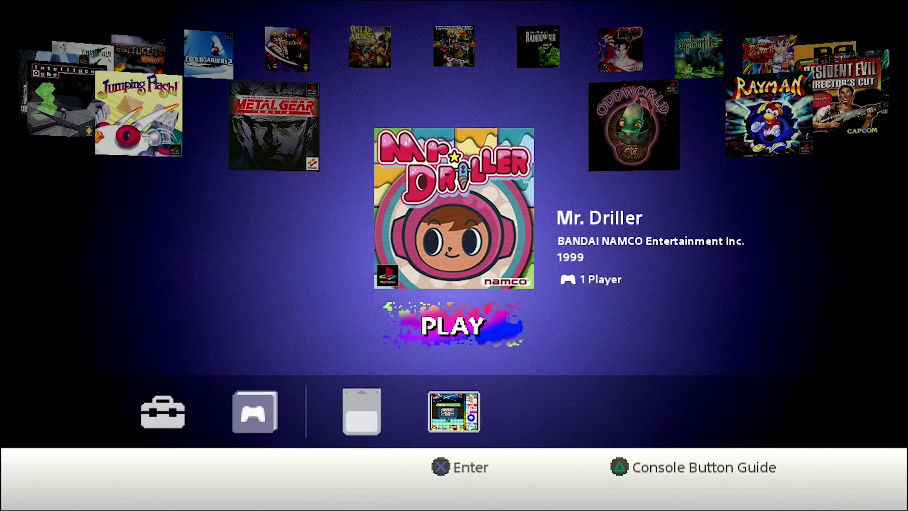
{"action": "key", "text": "Right"}
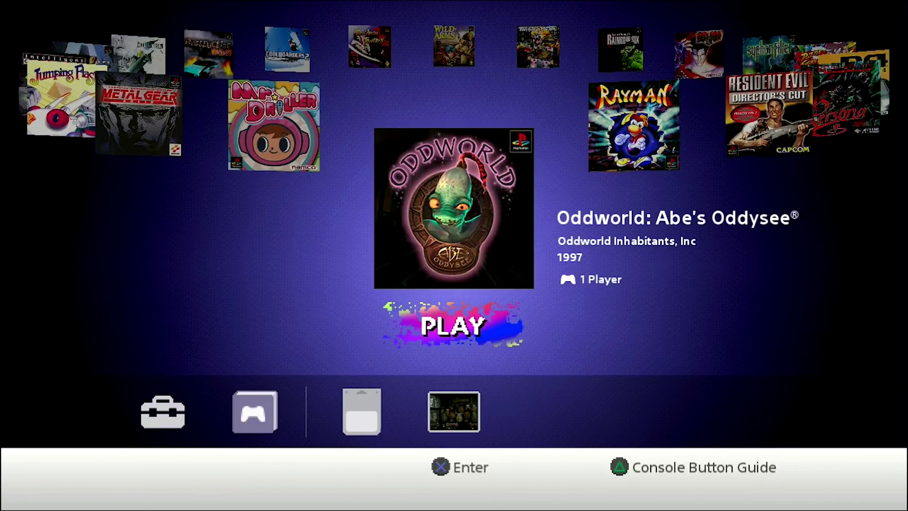
{"action": "key", "text": "Right"}
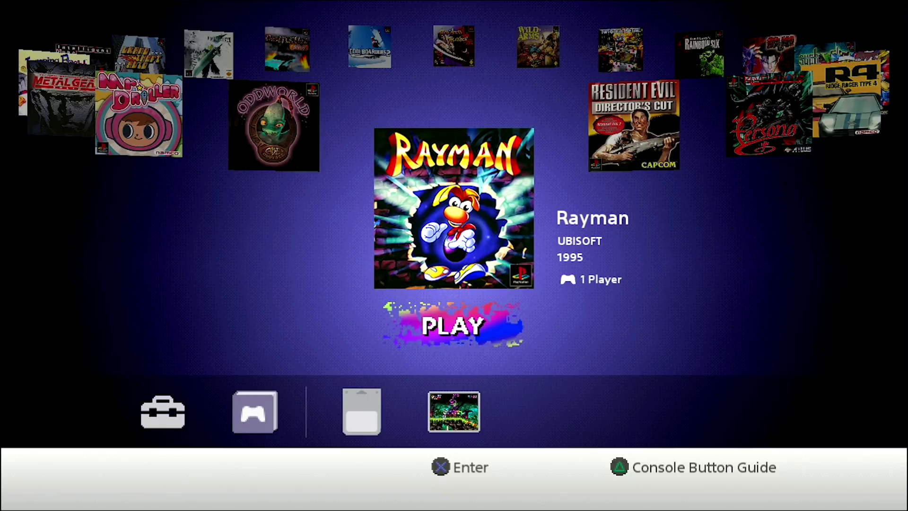
{"action": "key", "text": "Right"}
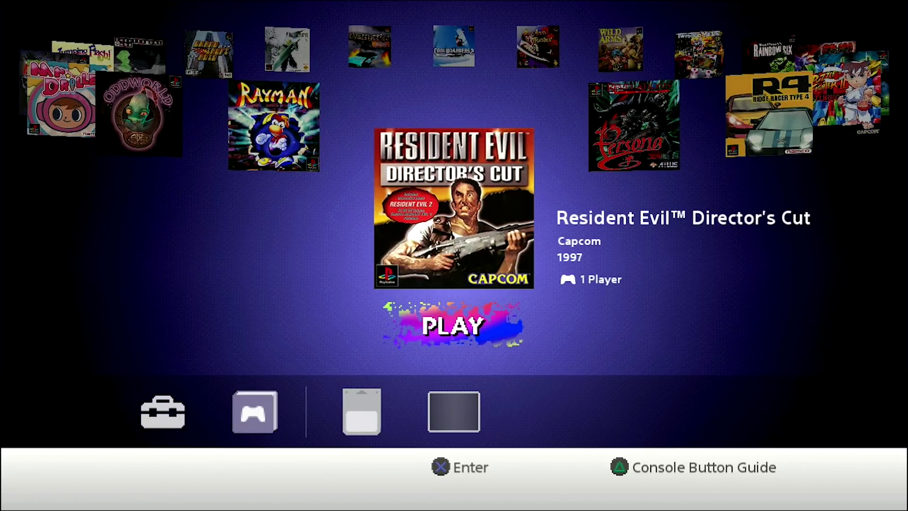
{"action": "key", "text": "Right"}
{"action": "key", "text": "Right"}
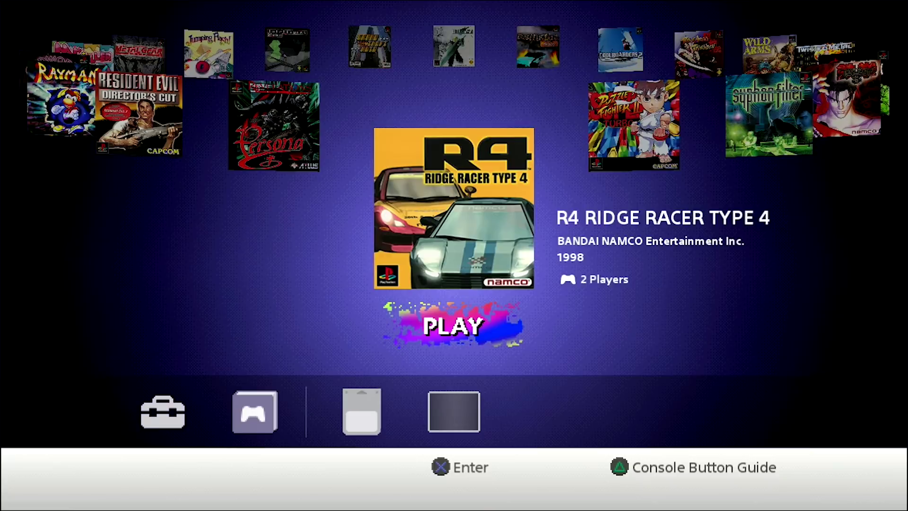
{"action": "key", "text": "Right"}
{"action": "key", "text": "Right"}
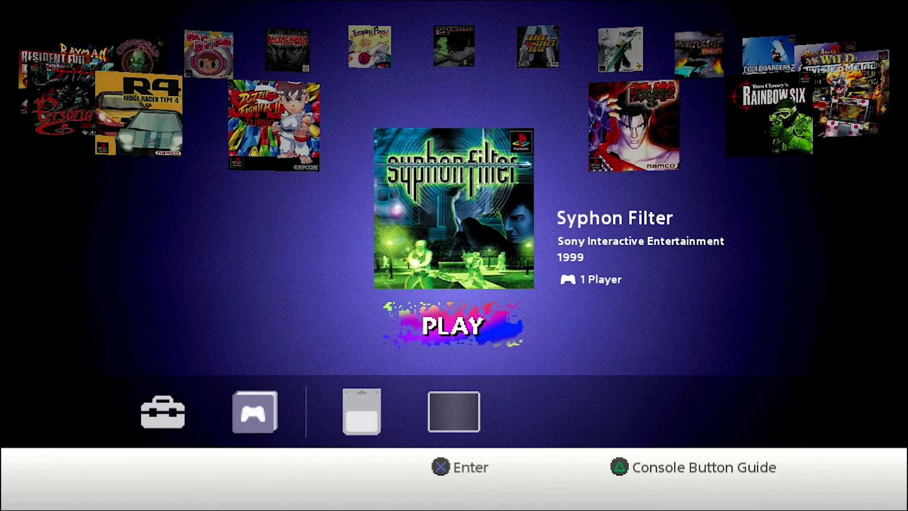